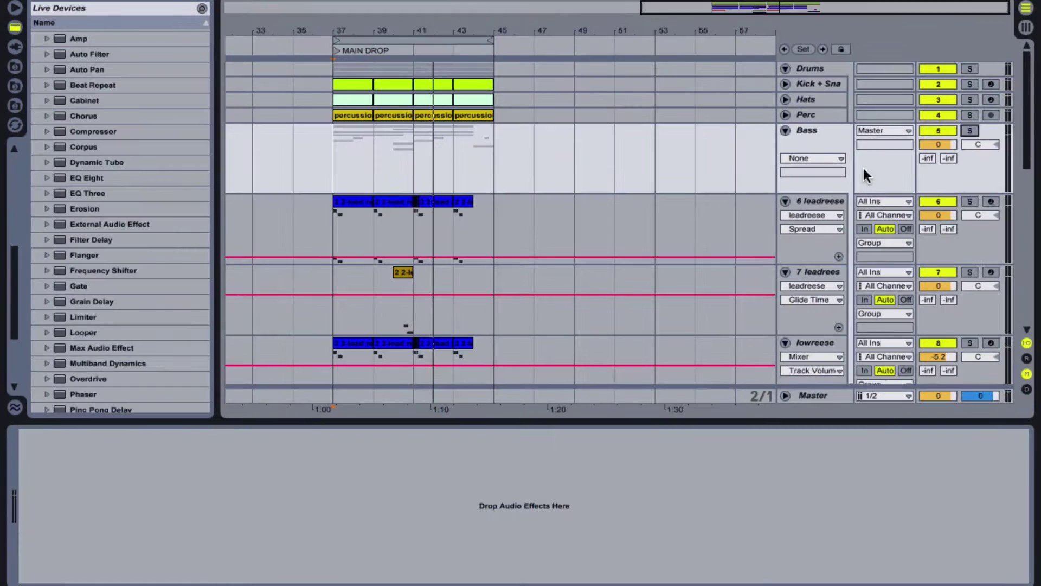
- Solo the Bass track and add the Spectrum analyzer's Mars preset to it
click(971, 132)
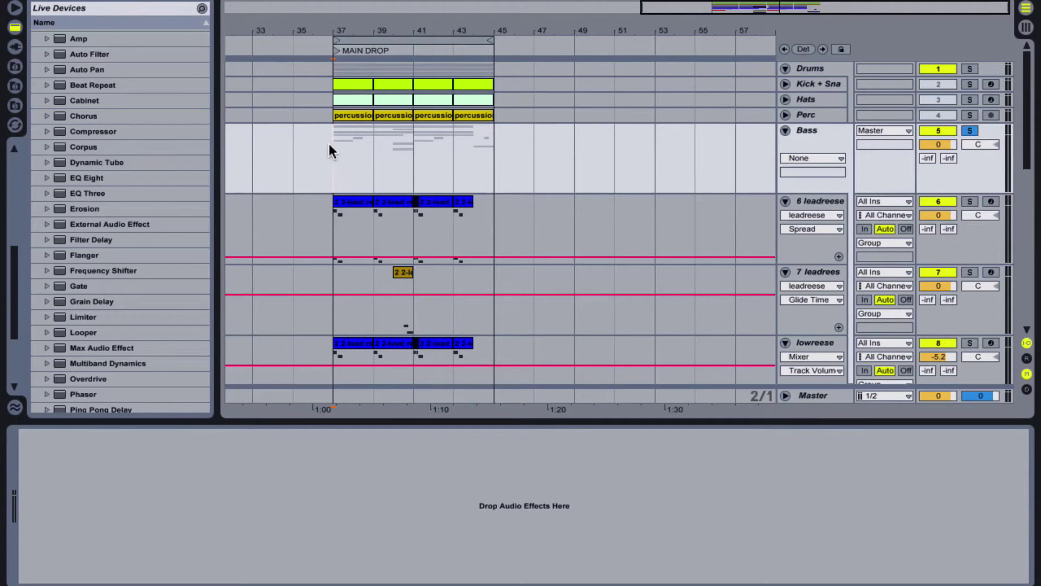
scroll(57, 373, down, 4)
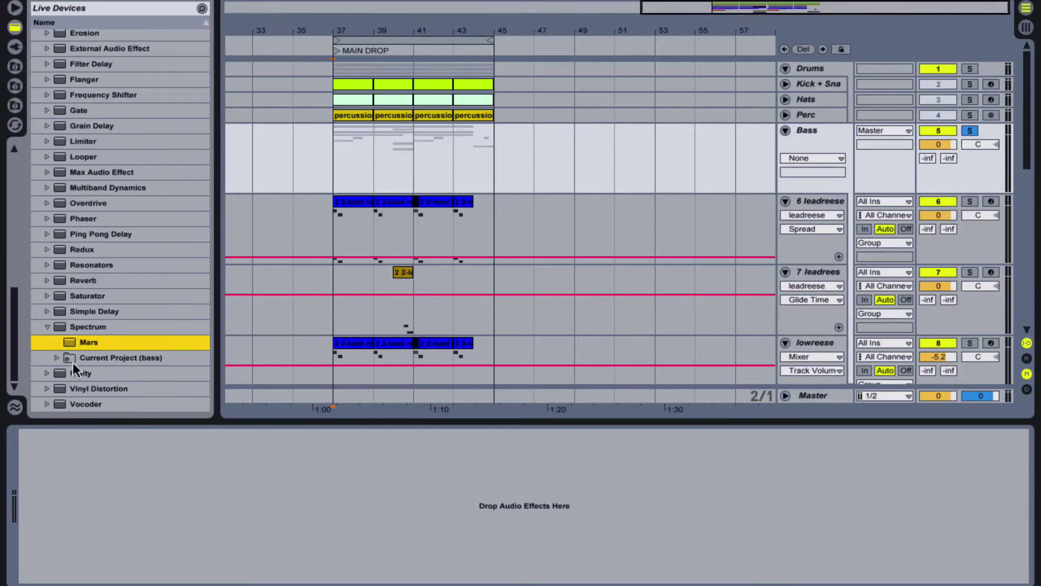
drag(83, 339, 507, 164)
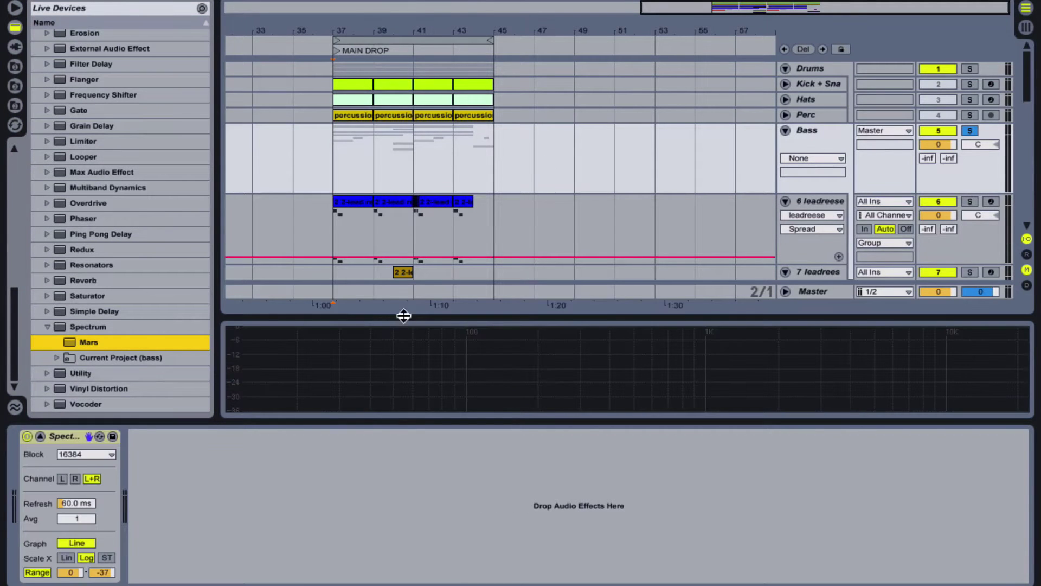
- Enlarge the spectrum display, lower its range from -37 to -47 dB, and start playback
drag(403, 316, 391, 221)
click(111, 576)
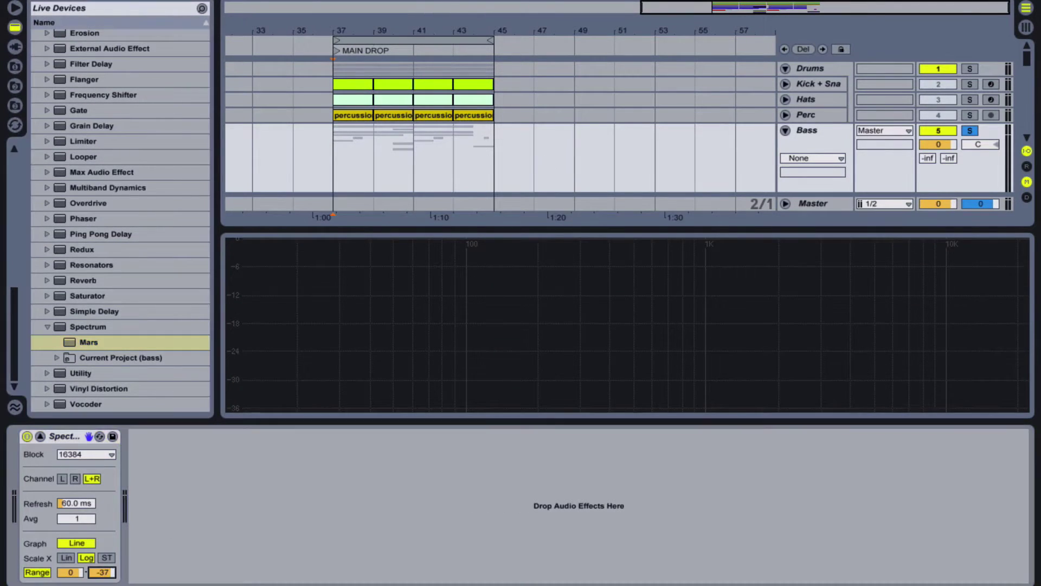
drag(111, 576, 111, 581)
key(space)
- Restart playback from the loop start and watch the bass's peaks in the spectrum
mouse_move(400, 332)
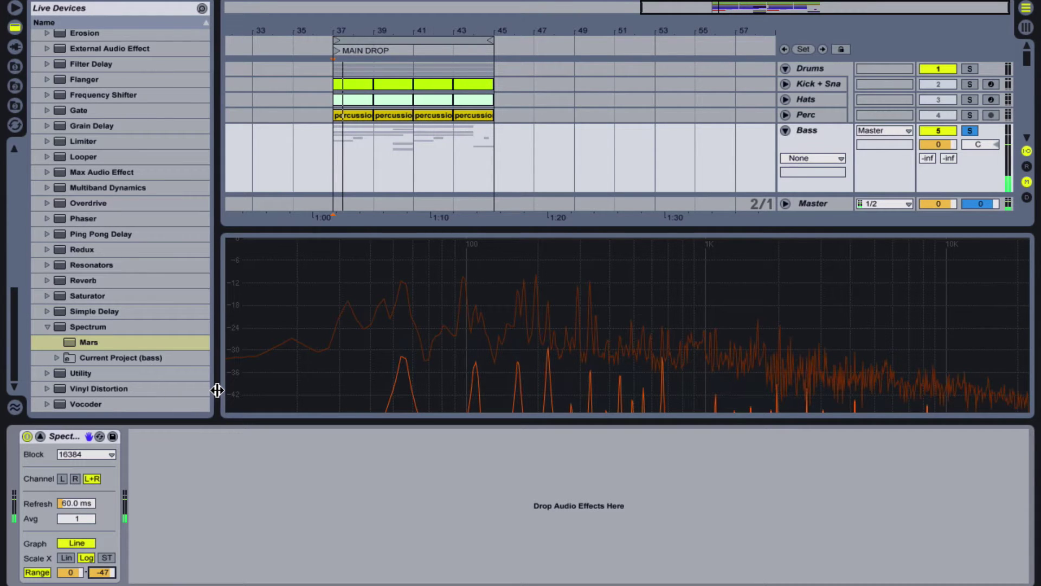
key(space)
key(space)
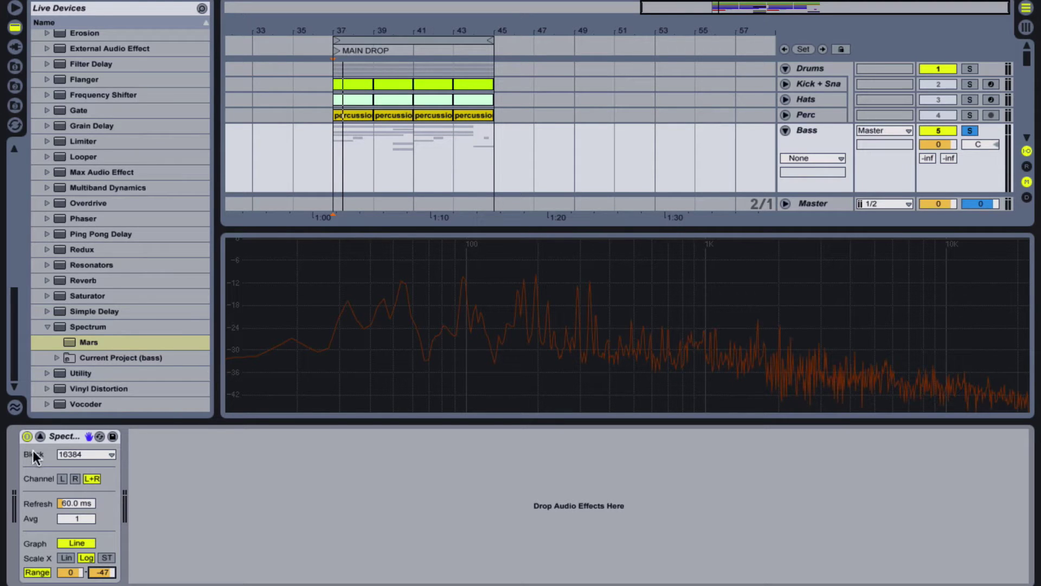
- Switch the Spectrum analyzer off and insert iZotope Alloy 2 before it on Bass
click(26, 436)
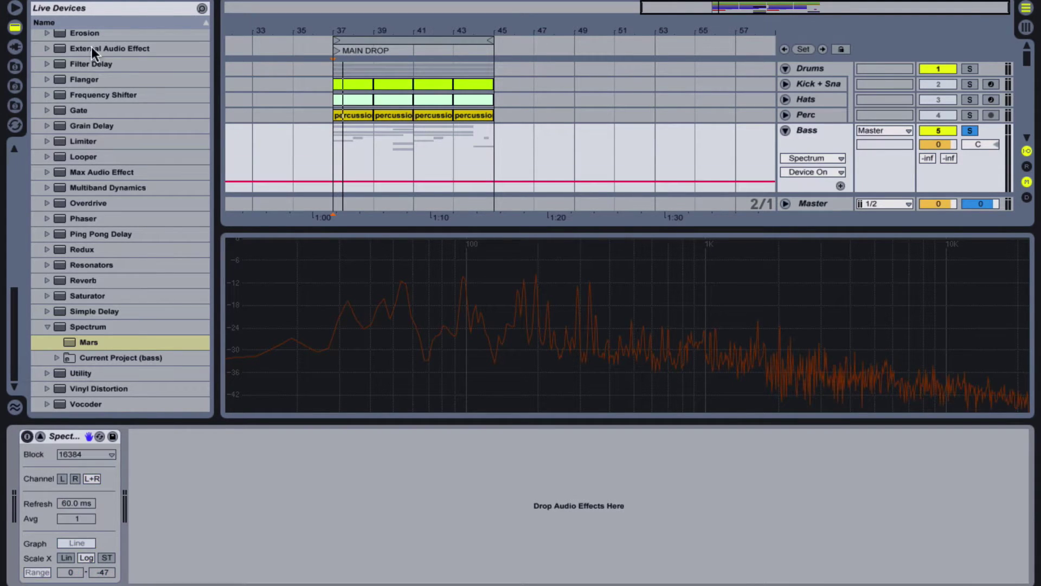
click(14, 49)
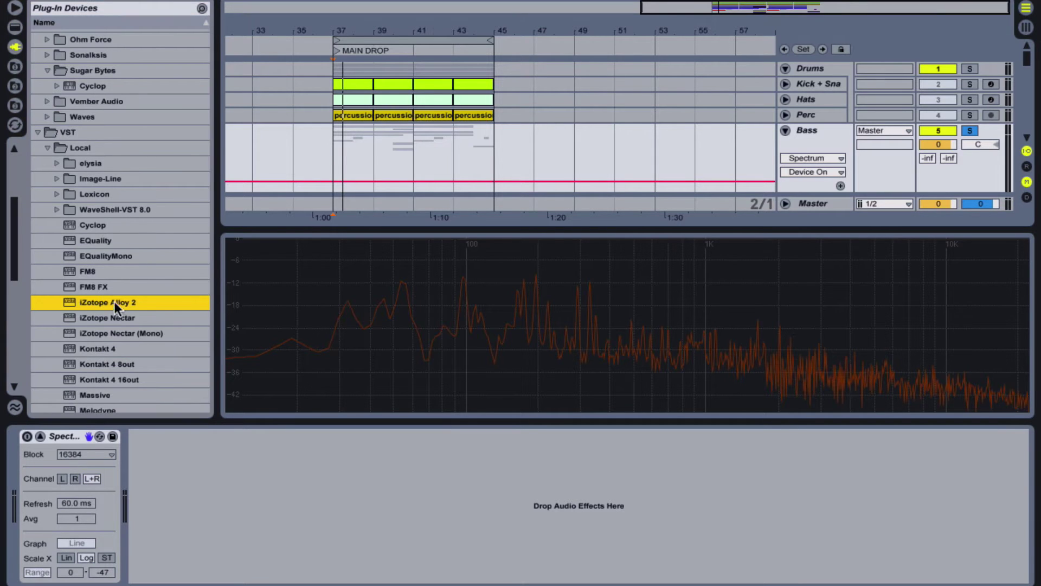
drag(113, 302, 83, 461)
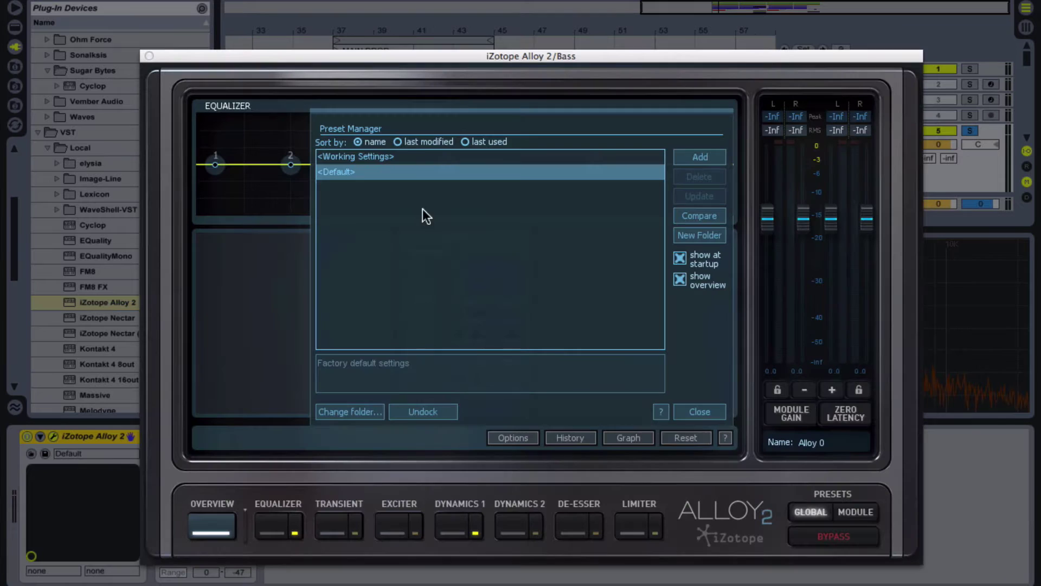
- Close the preset manager, open Alloy's Equalizer module, and briefly play the bass spectrum
click(700, 412)
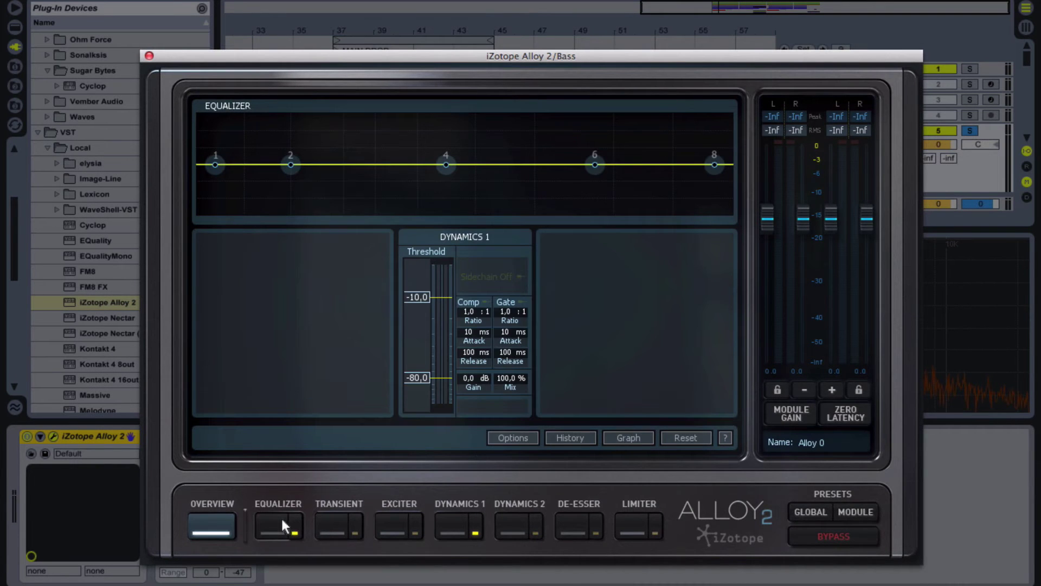
click(276, 524)
key(space)
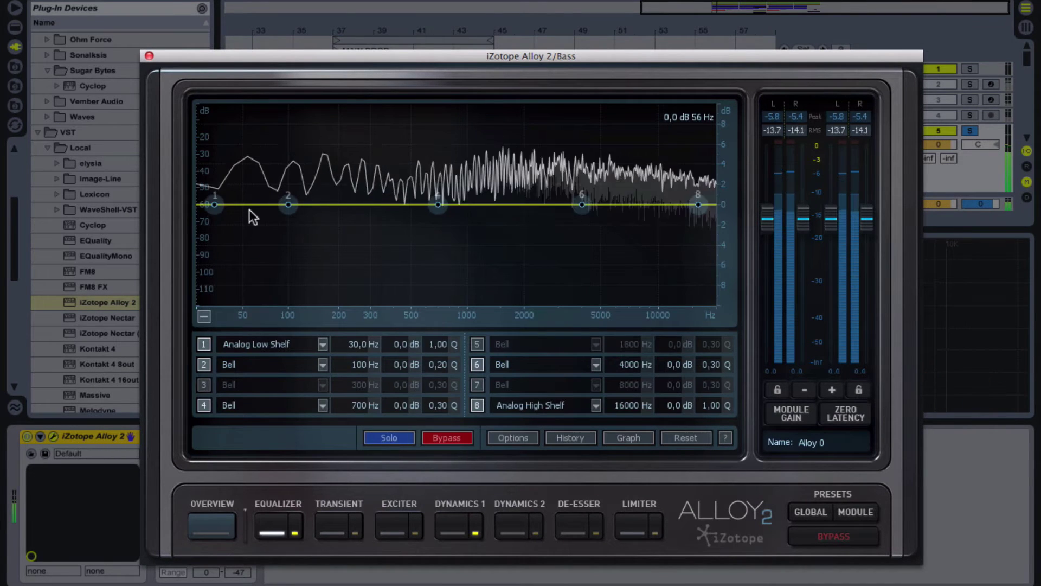
key(space)
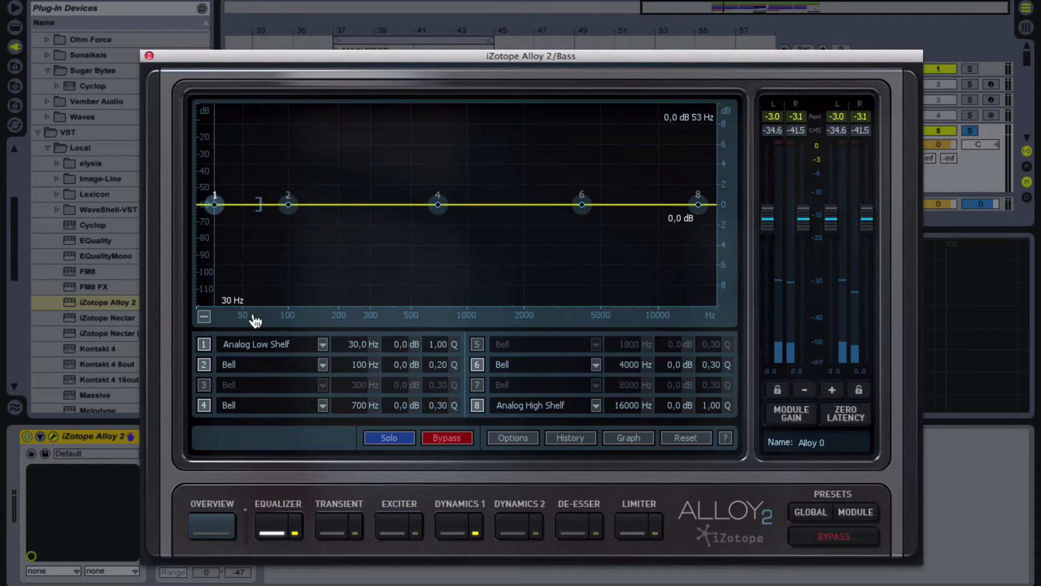
- Disable EQ bands 2, 4, 6 and 8, then move band 1 to about 83 Hz
click(204, 364)
click(204, 405)
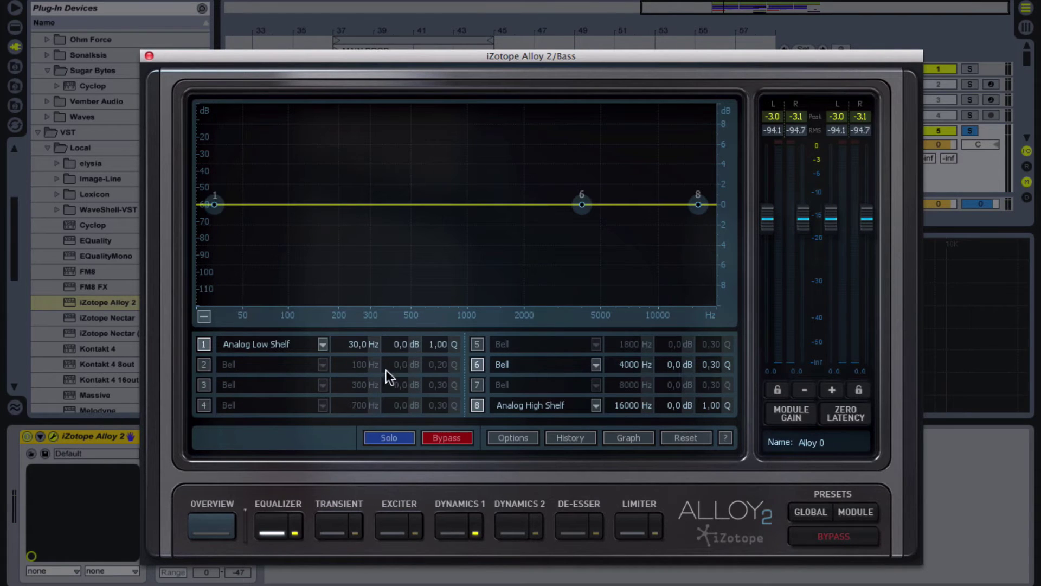
click(478, 365)
click(478, 406)
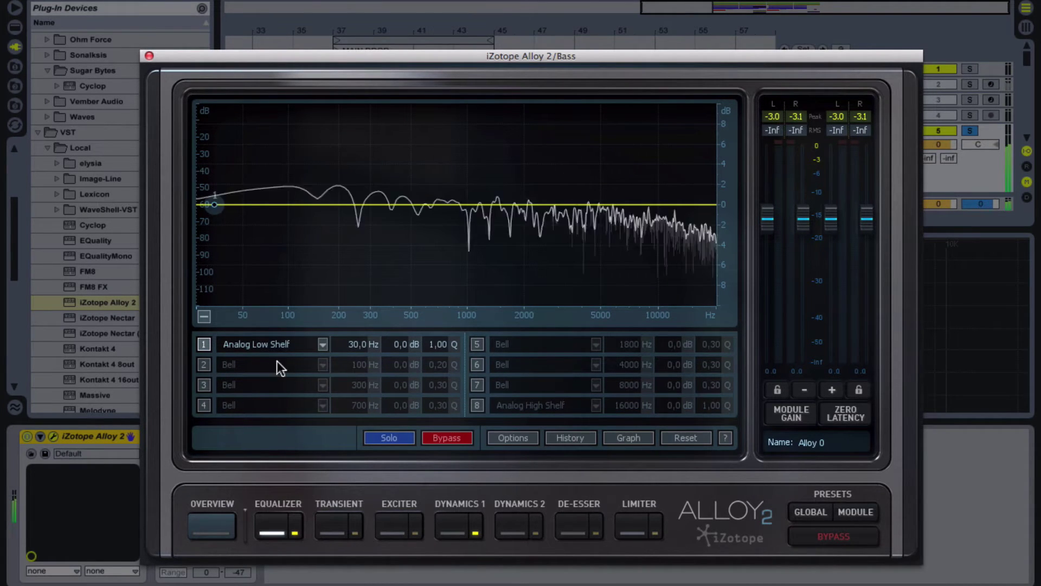
key(space)
drag(352, 347, 365, 242)
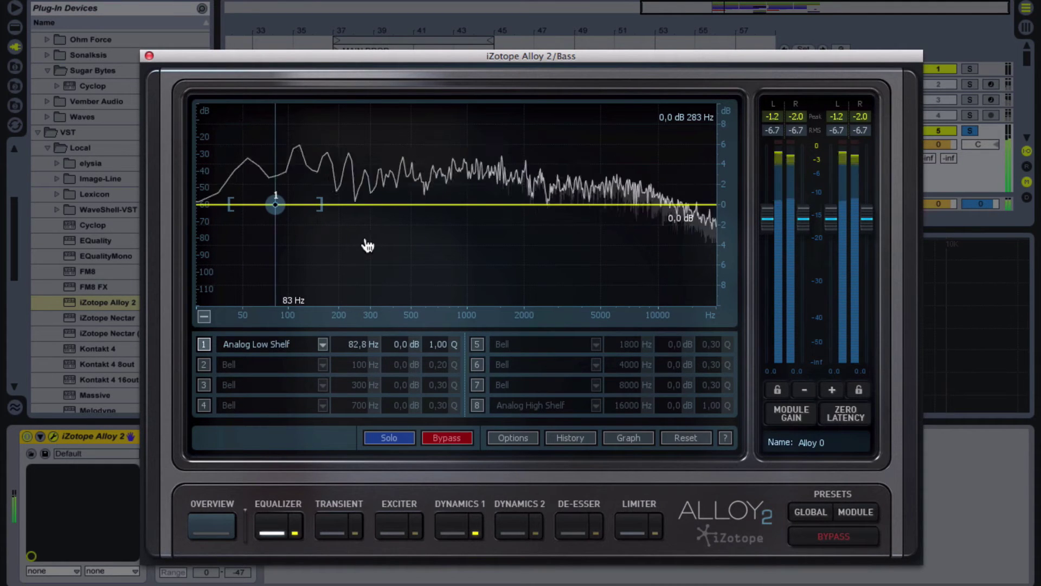
- Make EQ band 1 an HP Brickwall filter at 82,8 Hz, then stop playback
click(317, 341)
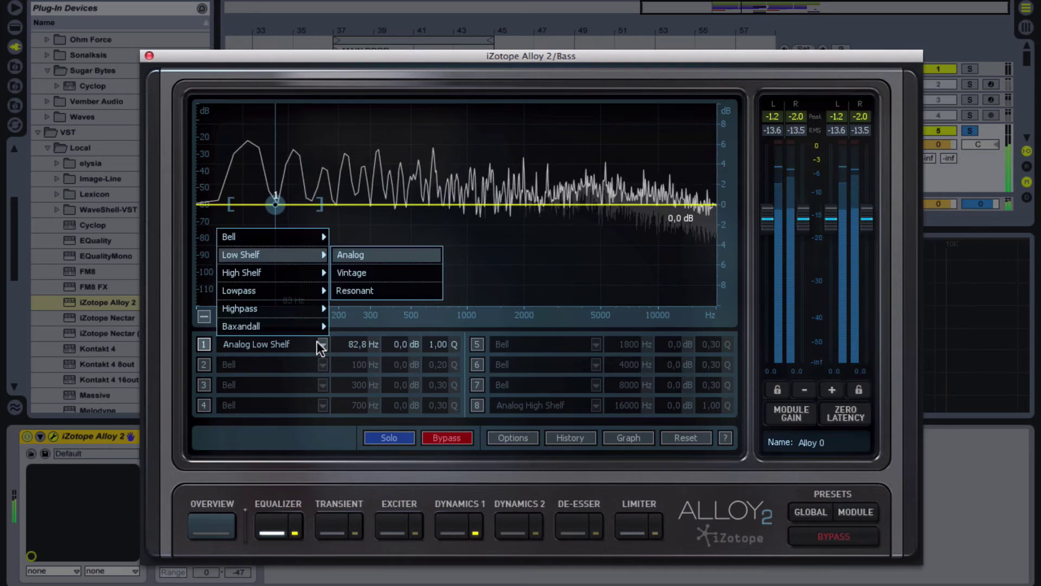
mouse_move(324, 266)
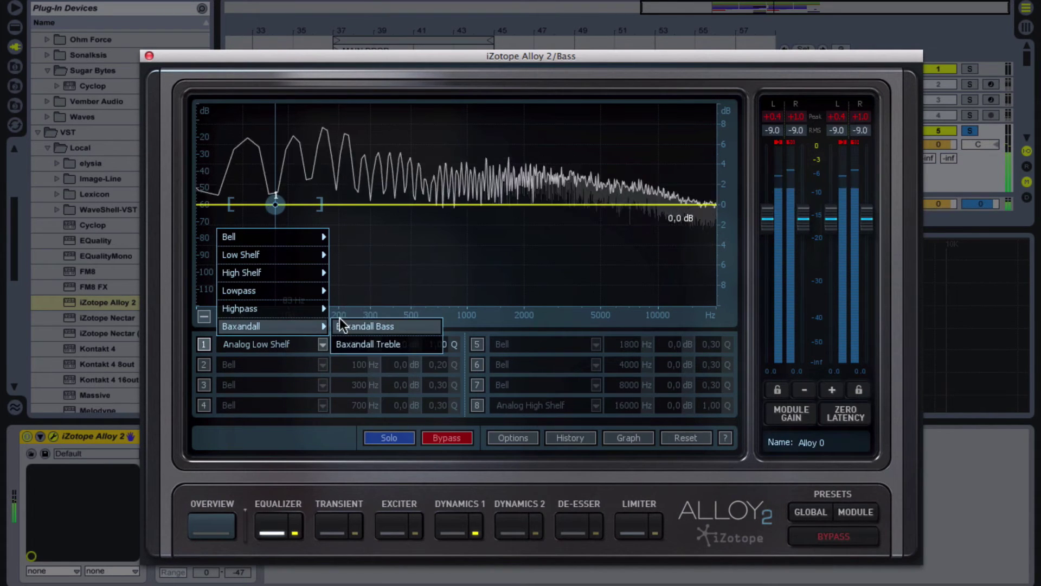
mouse_move(314, 307)
click(353, 362)
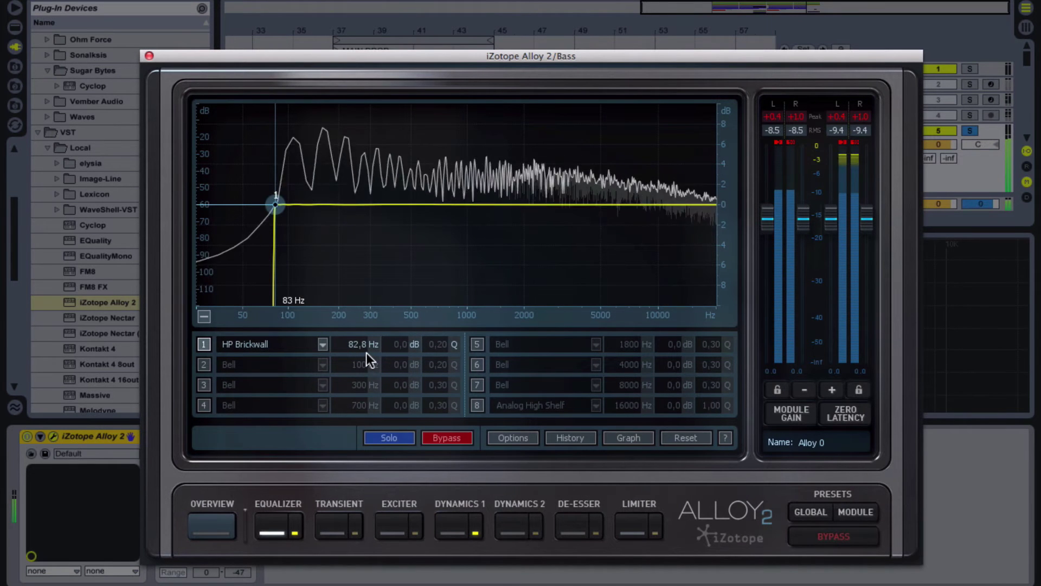
key(space)
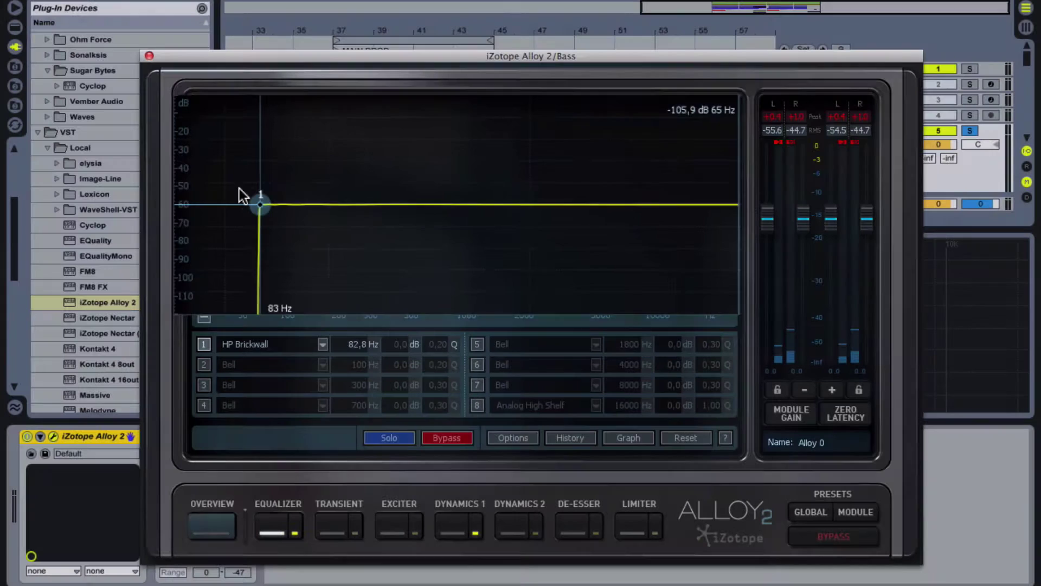
- Close the Alloy 2 window and play the Bass track to view the filtered spectrum
drag(147, 52, 149, 52)
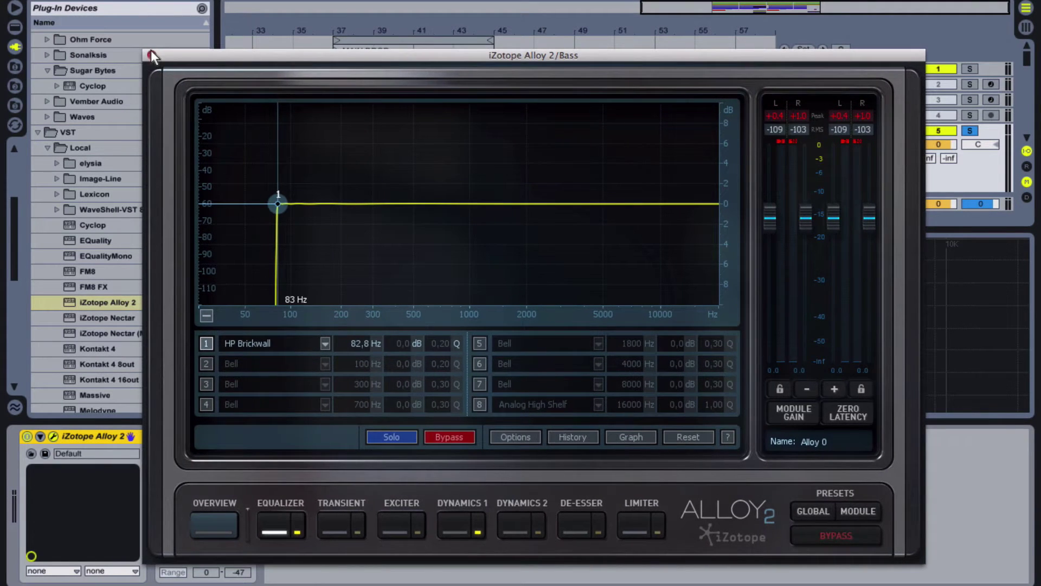
click(151, 54)
key(space)
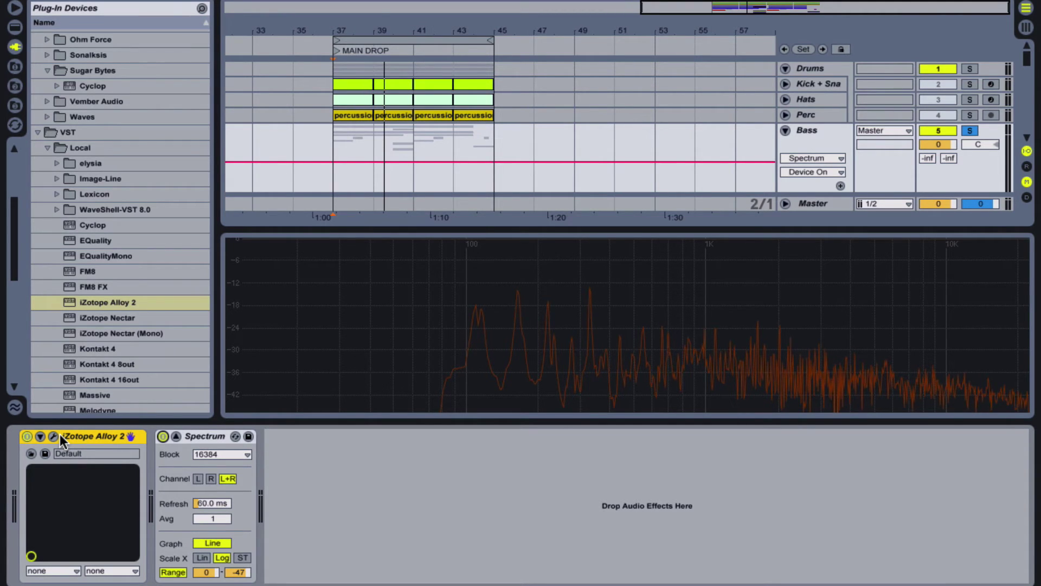
- Reopen Alloy 2, dismiss the Preset Manager, and show the Dynamics 1 compressor module
click(53, 435)
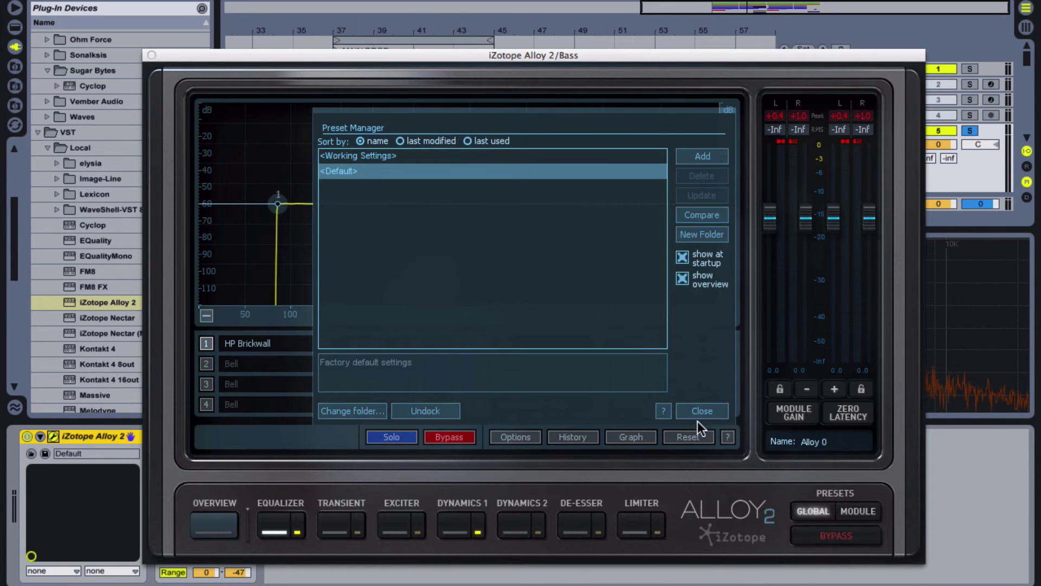
click(688, 415)
click(457, 521)
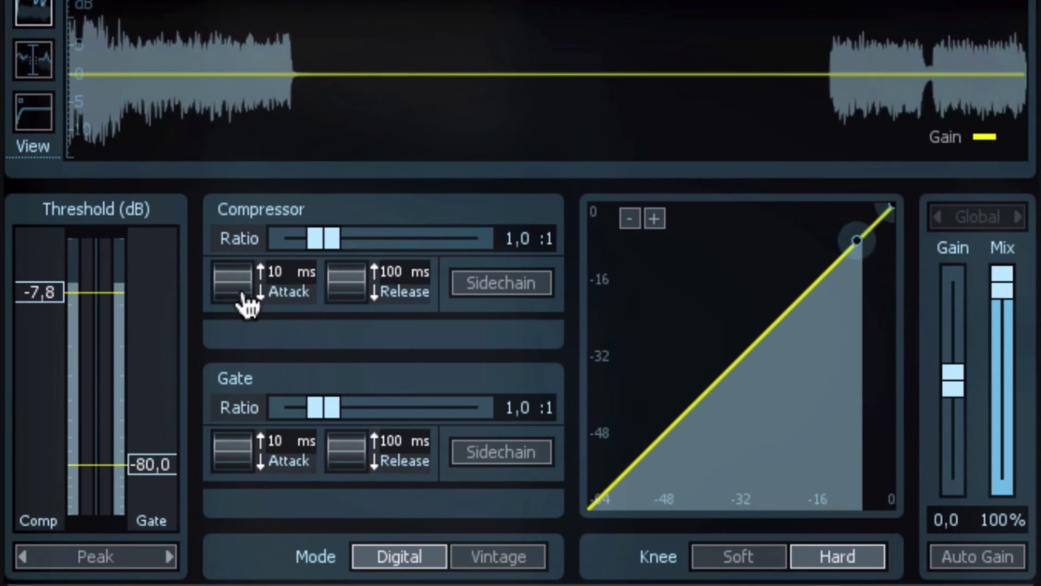
- Set the compressor to 11,2:1 ratio, 0,33 ms attack, 99 ms release, -6,7 dB threshold, gain 3,8
drag(244, 298, 271, 477)
drag(287, 271, 288, 285)
drag(320, 239, 417, 238)
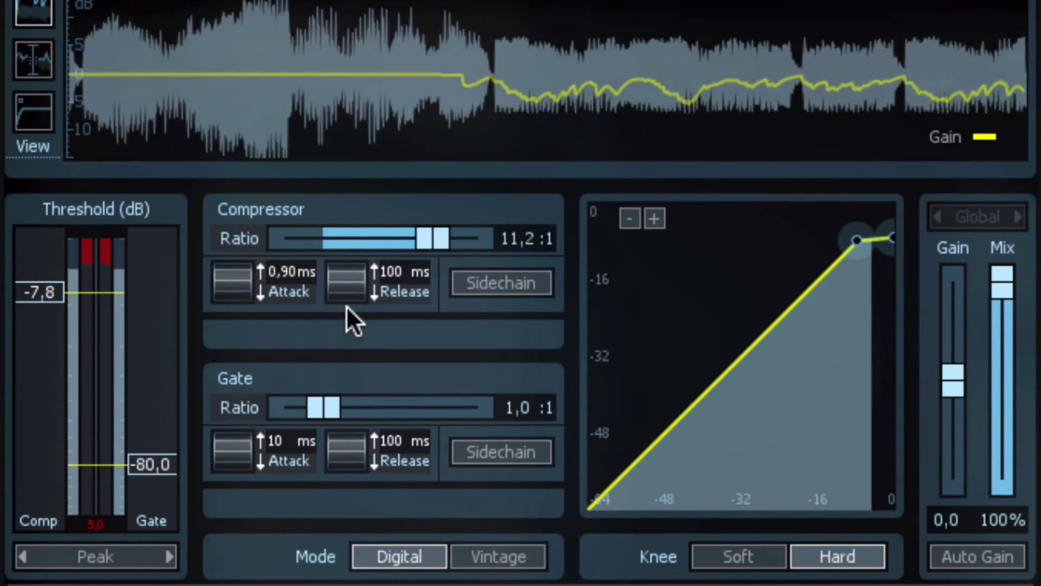
drag(347, 312, 347, 317)
drag(279, 297, 386, 353)
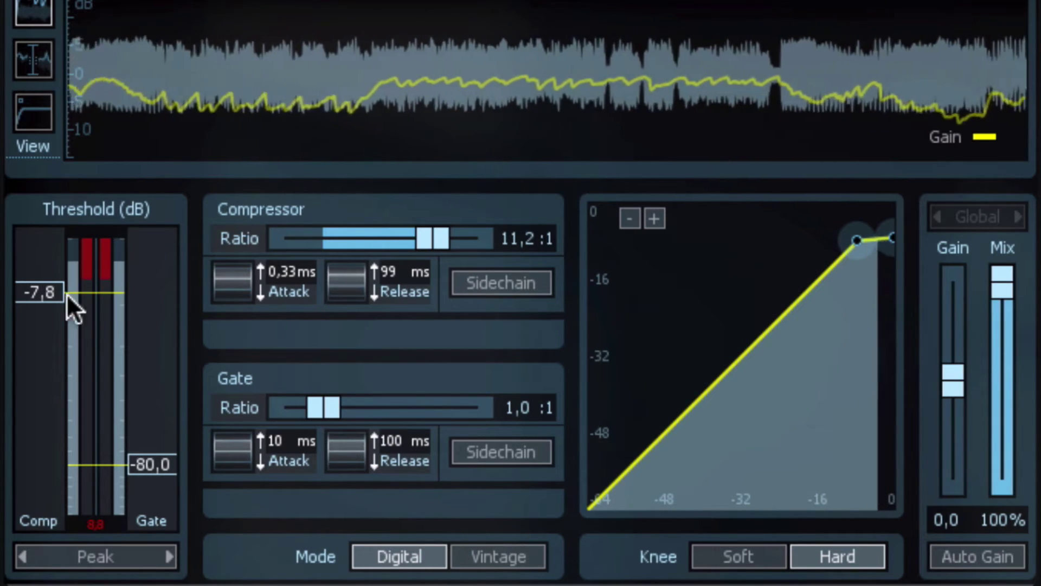
drag(47, 294, 47, 288)
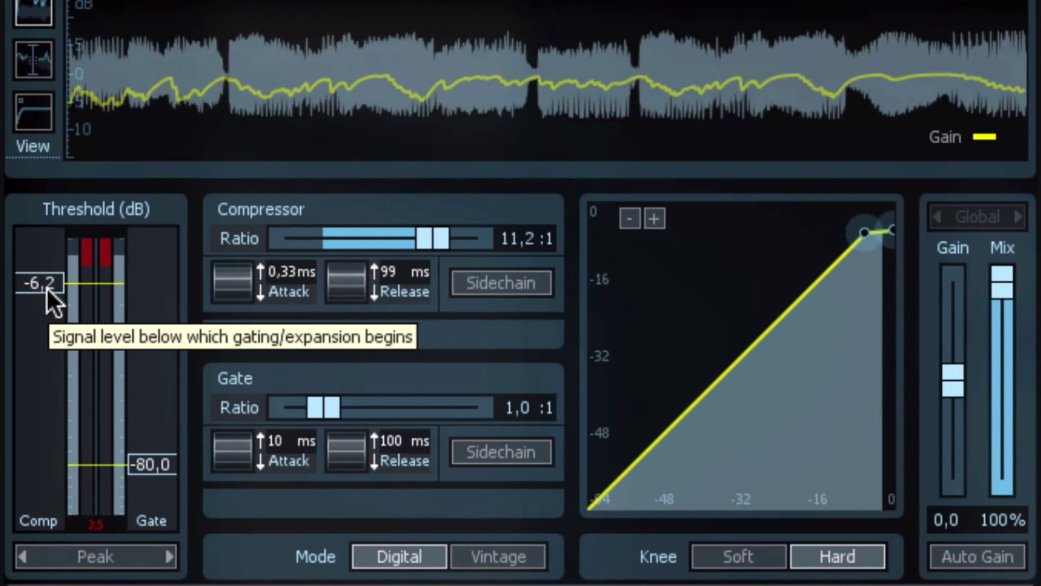
drag(43, 289, 43, 291)
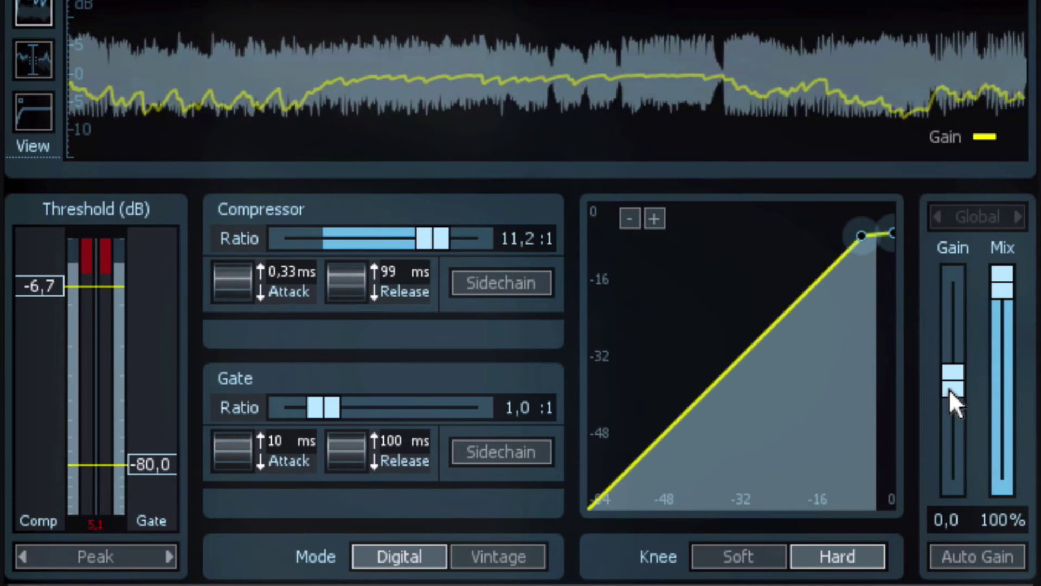
drag(949, 389, 947, 379)
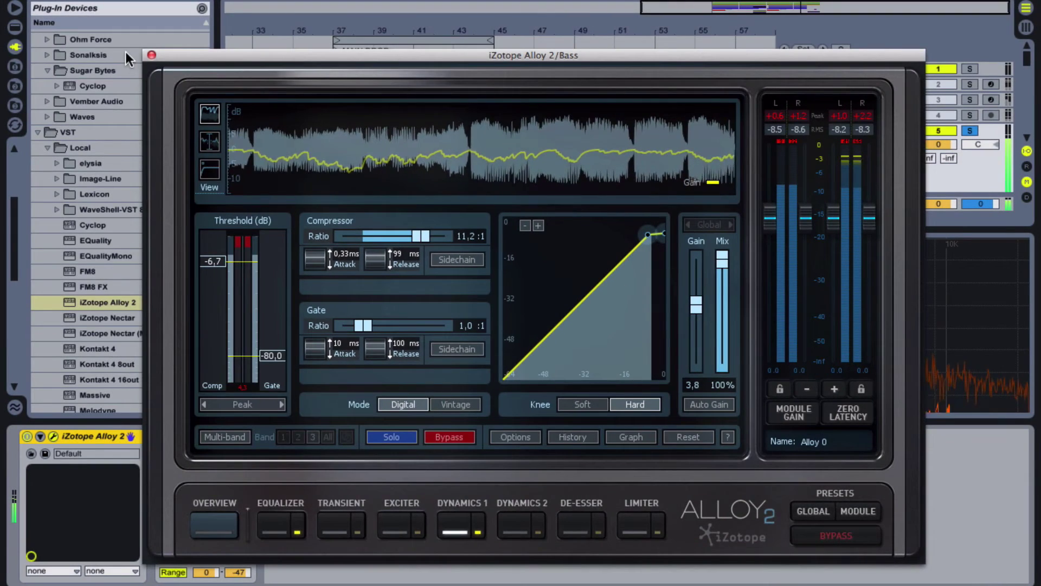
- Close the Alloy 2 window, unsolo the Bass track, and stop playback
click(152, 55)
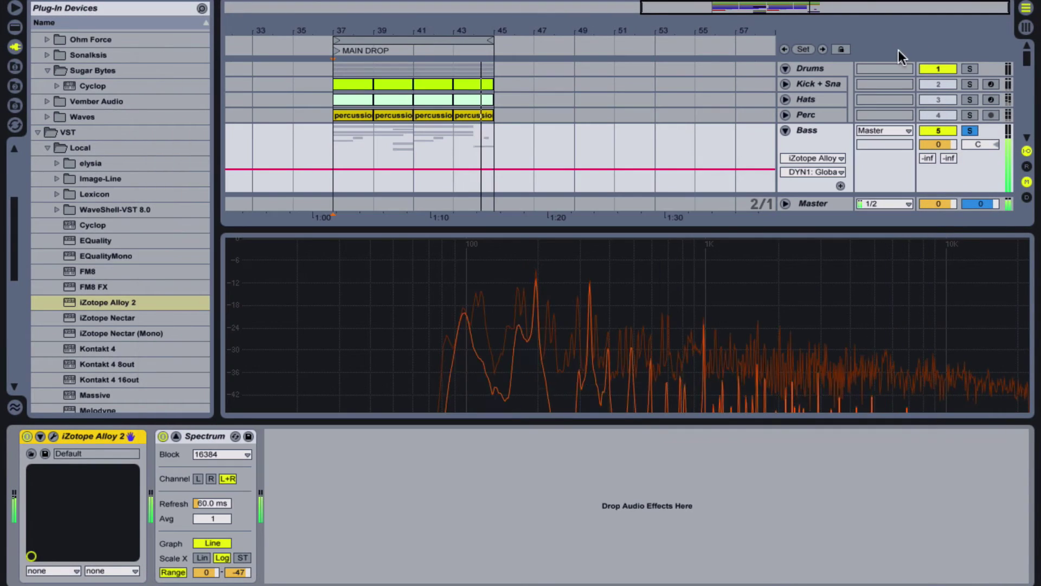
click(970, 131)
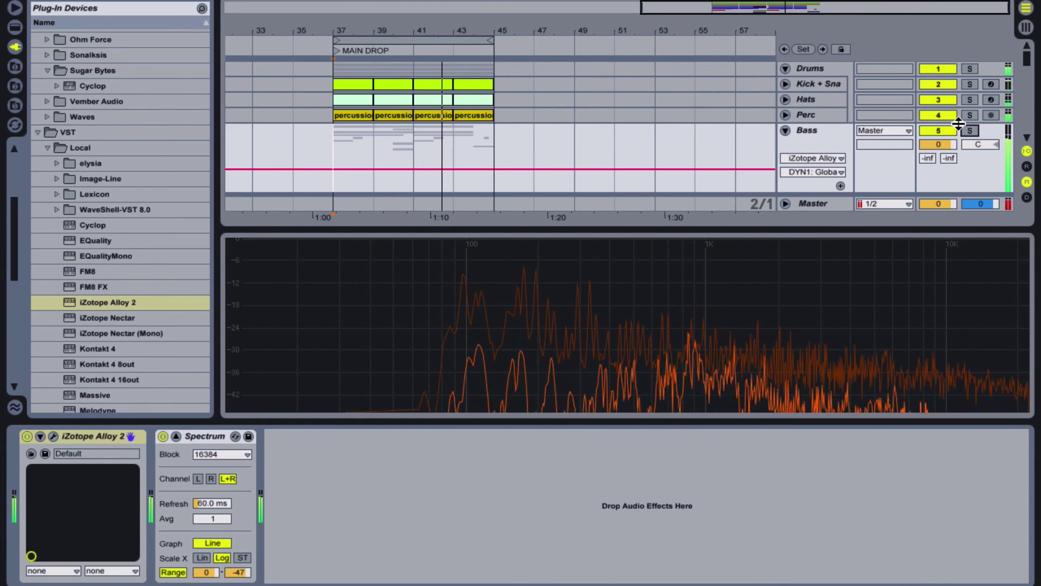
key(space)
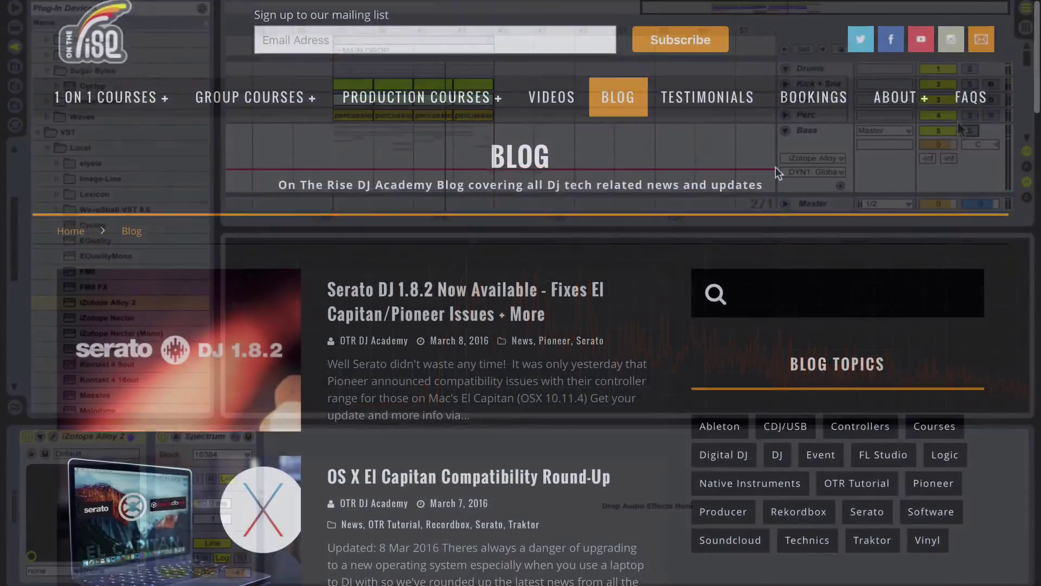
scroll(775, 167, down, 4)
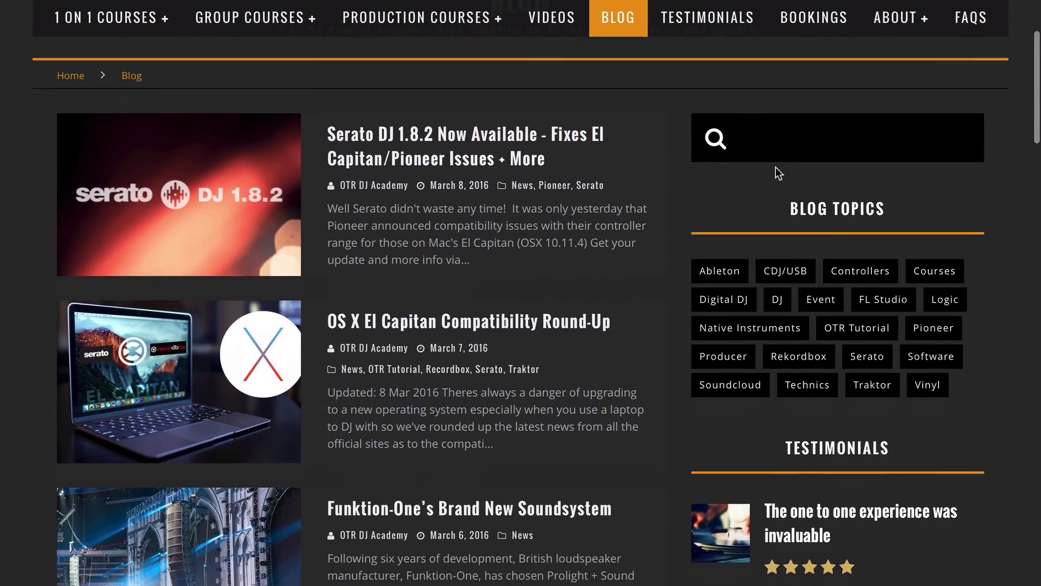
scroll(776, 173, down, 1)
scroll(775, 167, down, 2)
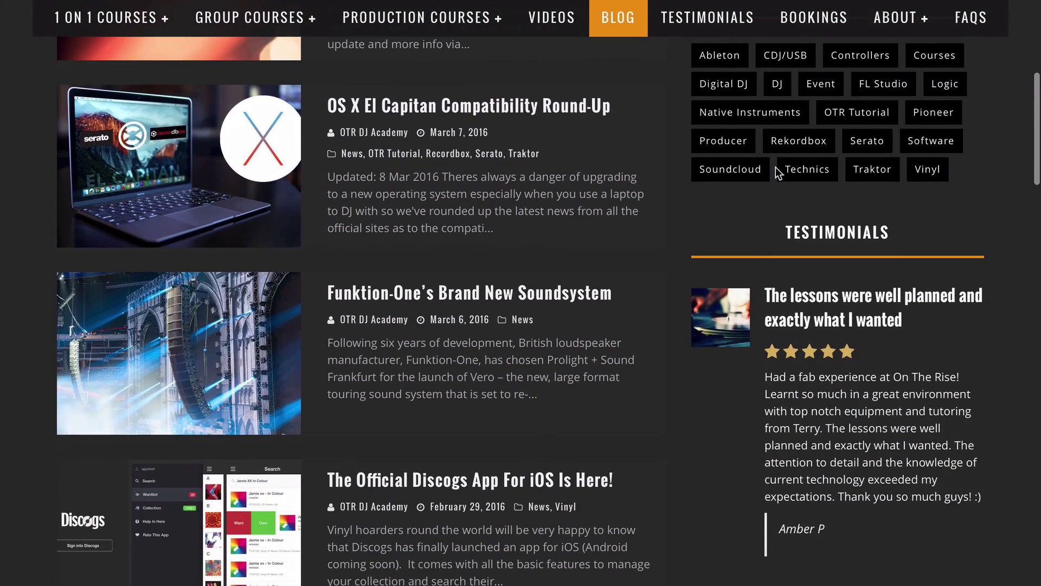
mouse_move(124, 32)
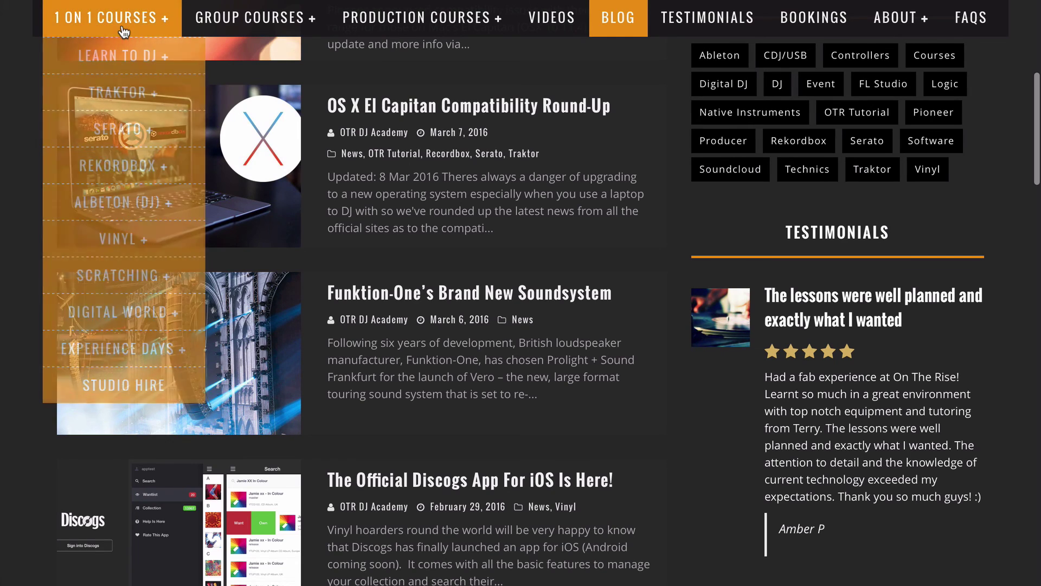
mouse_move(202, 26)
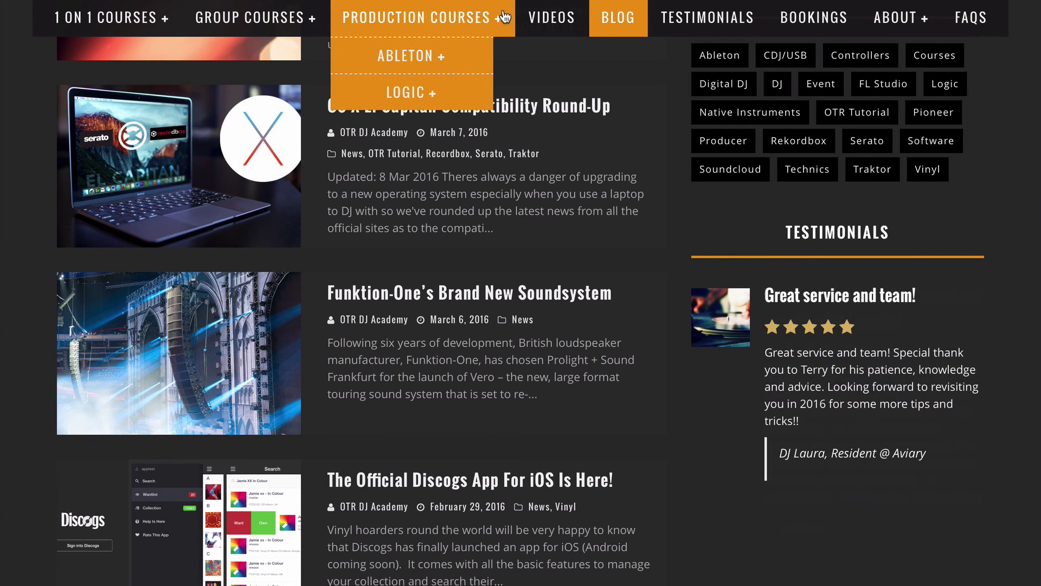
mouse_move(543, 18)
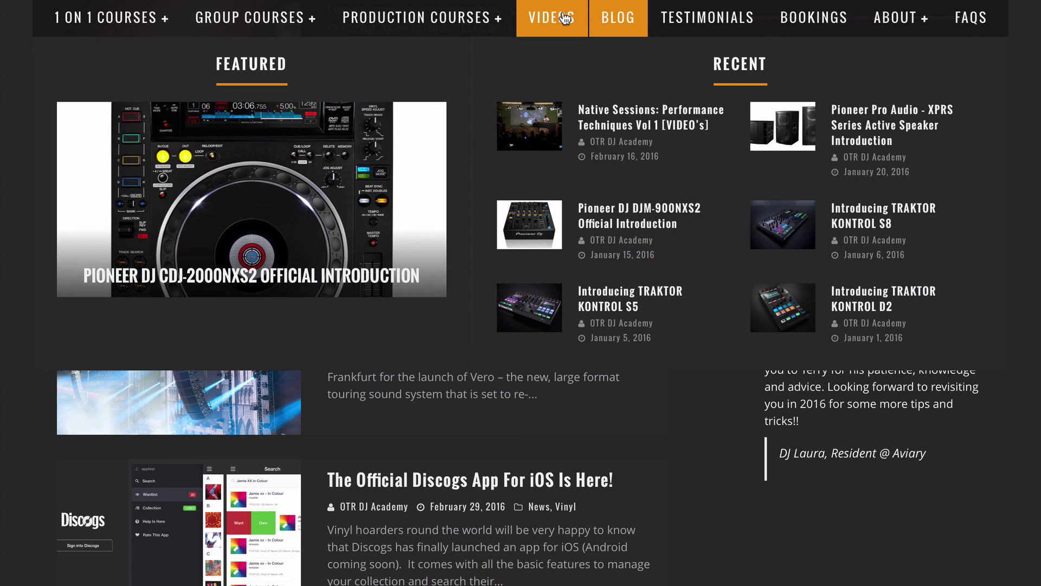
mouse_move(610, 19)
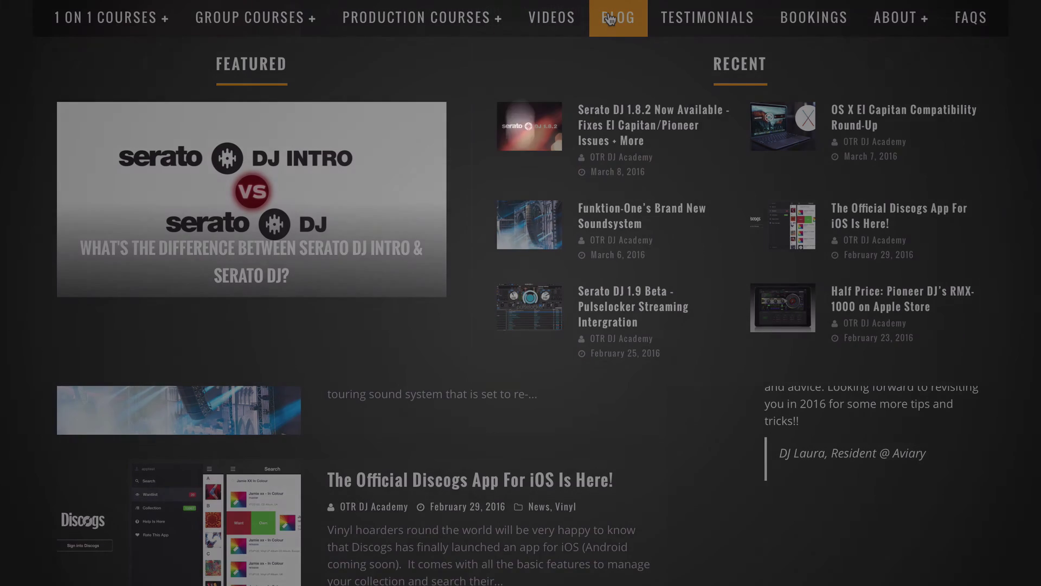